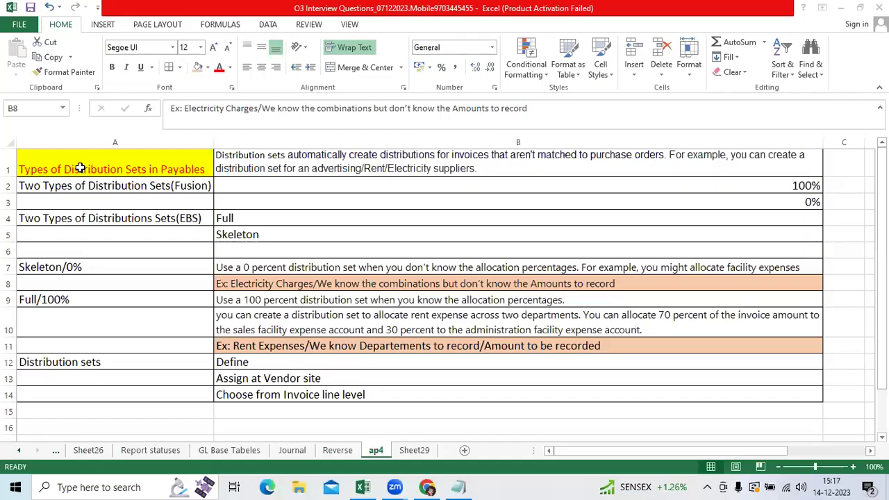
Step: Review the Payables distribution set type notes: Fusion 100%/0% and EBS Full/Skeleton entries
left_click(91, 173)
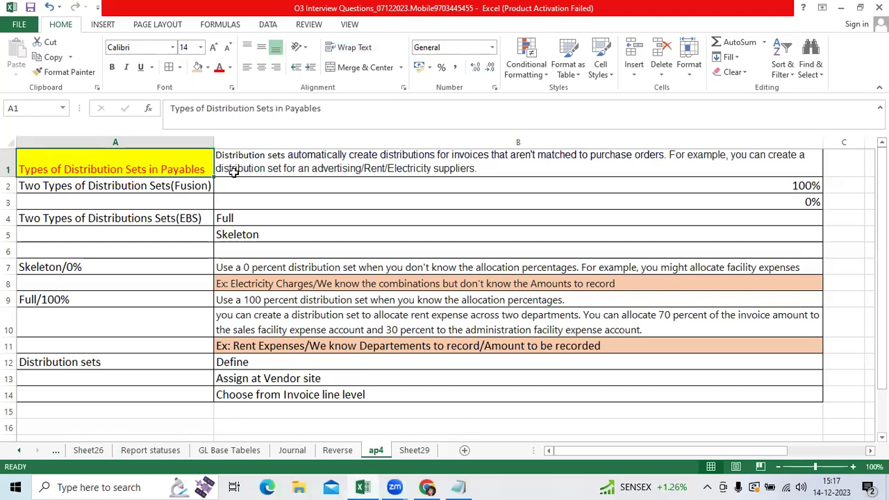
key("Right")
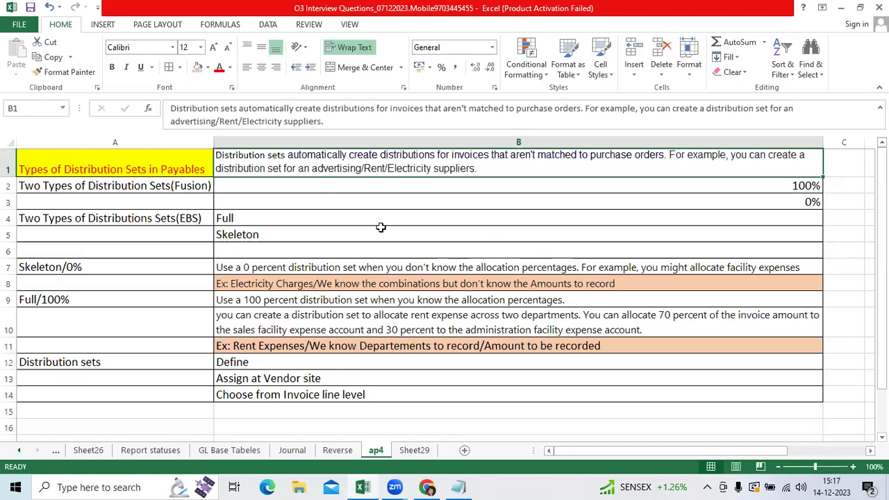
key("Left")
key("Down")
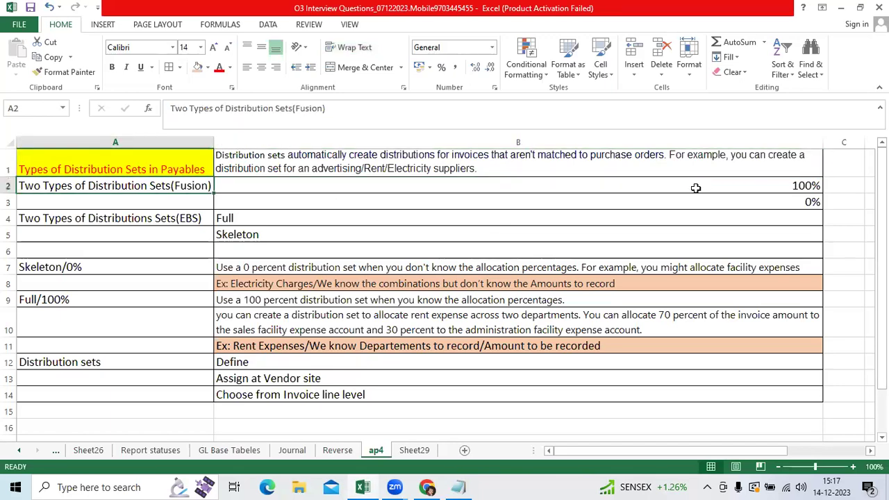
left_click(695, 188)
left_click(692, 204)
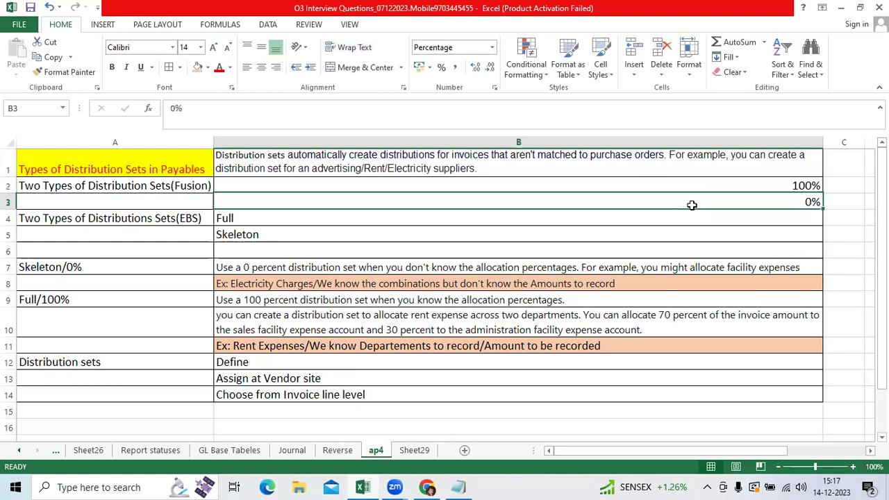
left_click(179, 219)
left_click(245, 219)
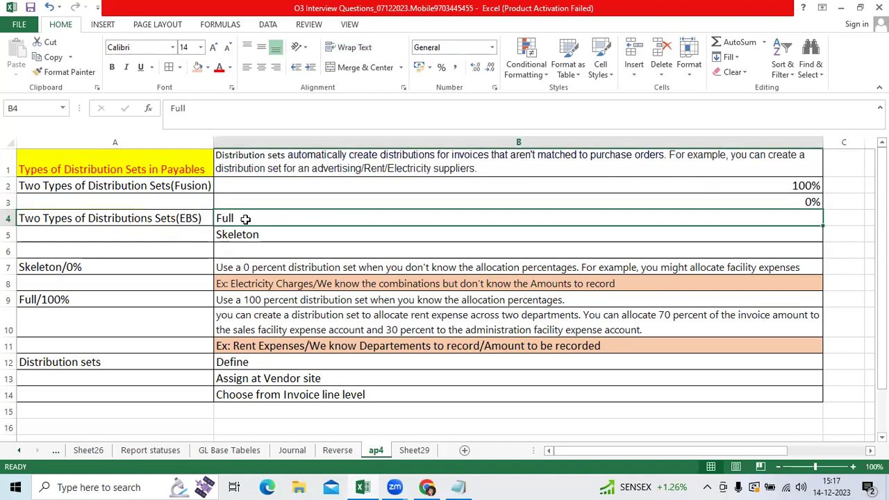
left_click(244, 239)
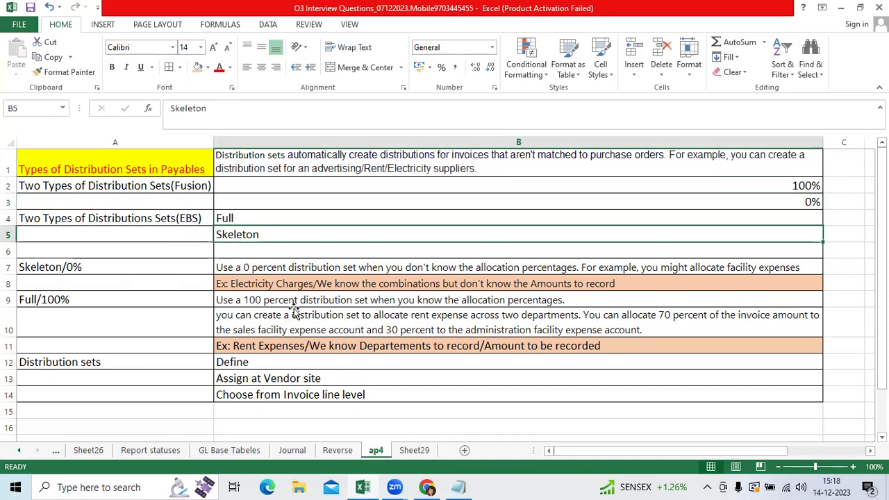
Step: Review the 100% and 0% distribution set explanations with the rent and electricity examples
left_click(290, 303)
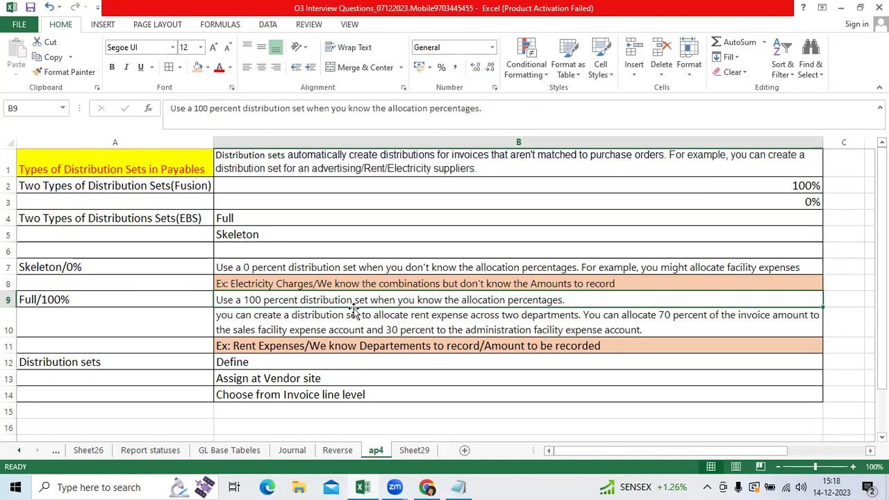
left_click(149, 306)
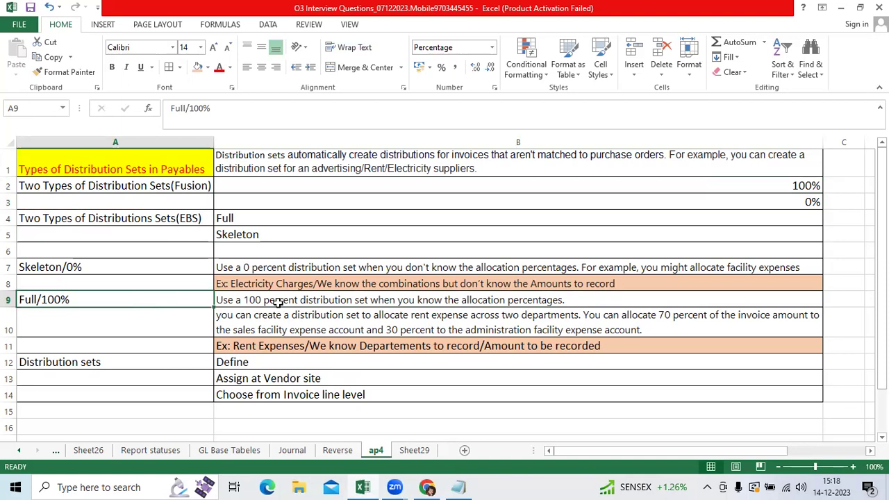
key("Right")
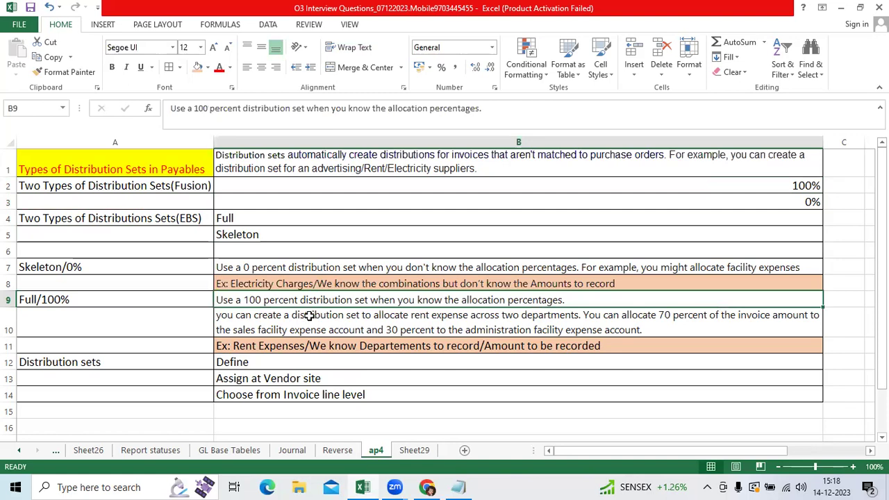
left_click(534, 329)
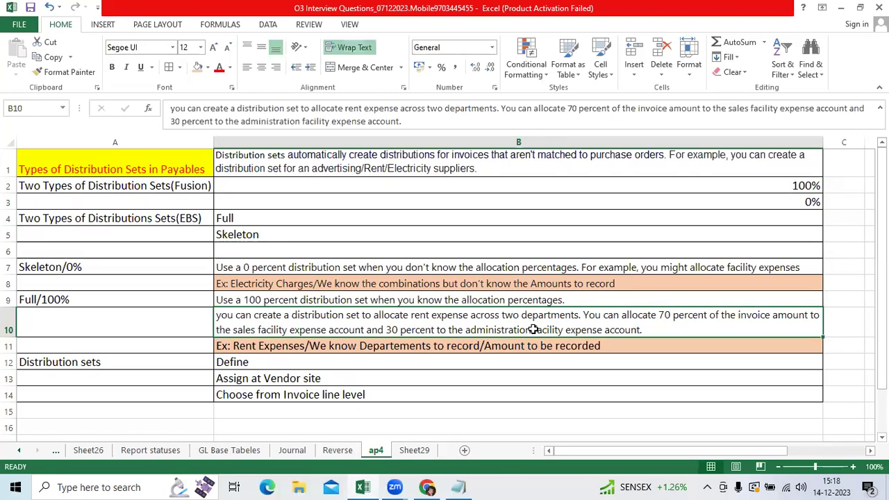
left_click(276, 283)
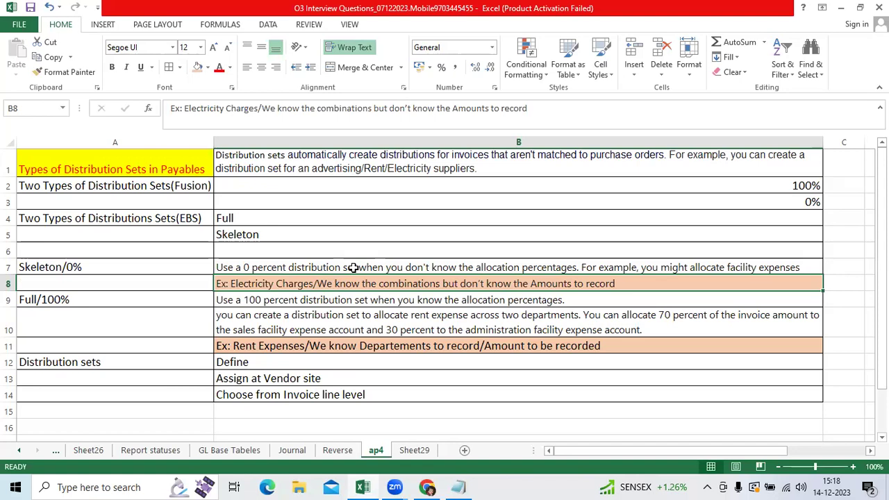
left_click(217, 268)
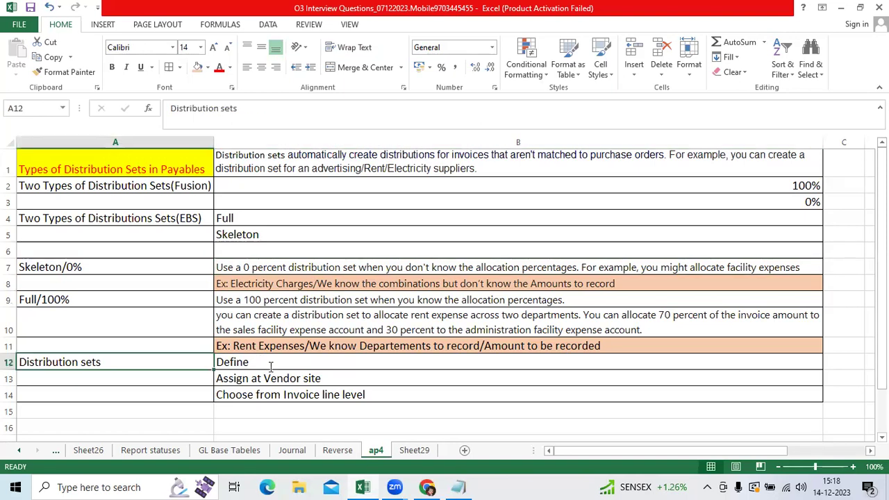
Step: Change the Define note under Distribution sets to 'Define DS', then switch to Oracle Fusion
key("ctrl+z")
key("Right")
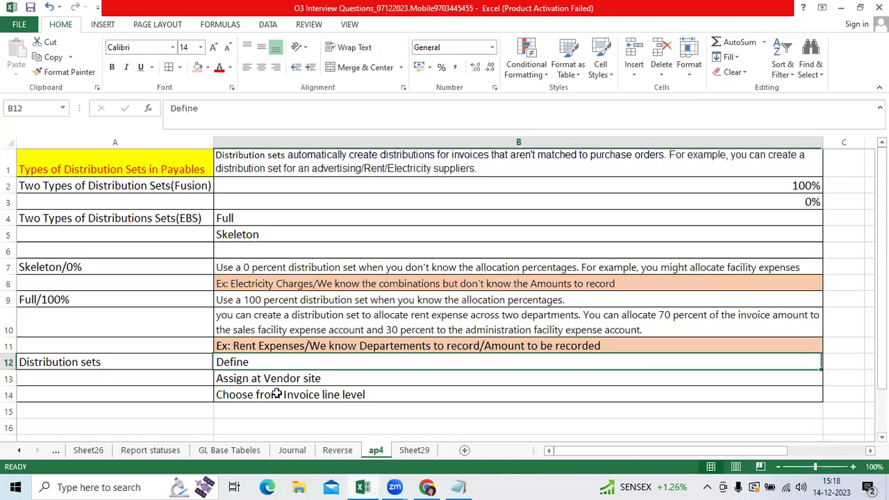
key("F2")
type(" D")
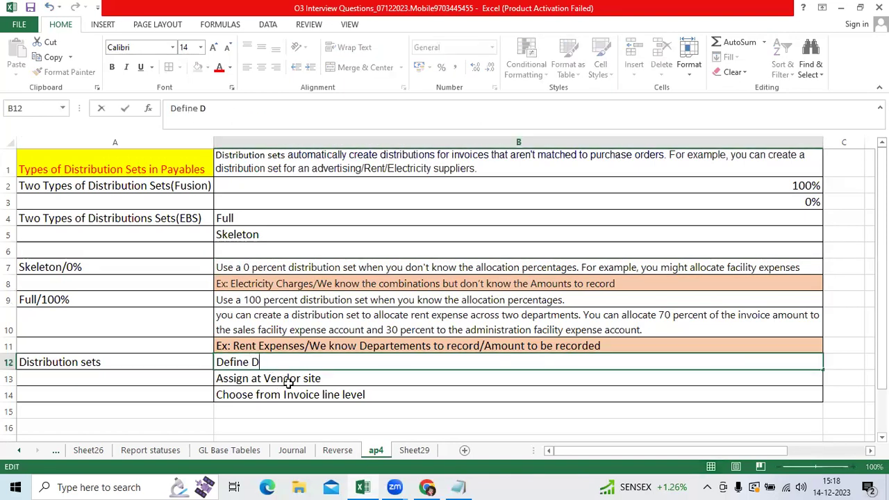
type("S")
key("ctrl+Return")
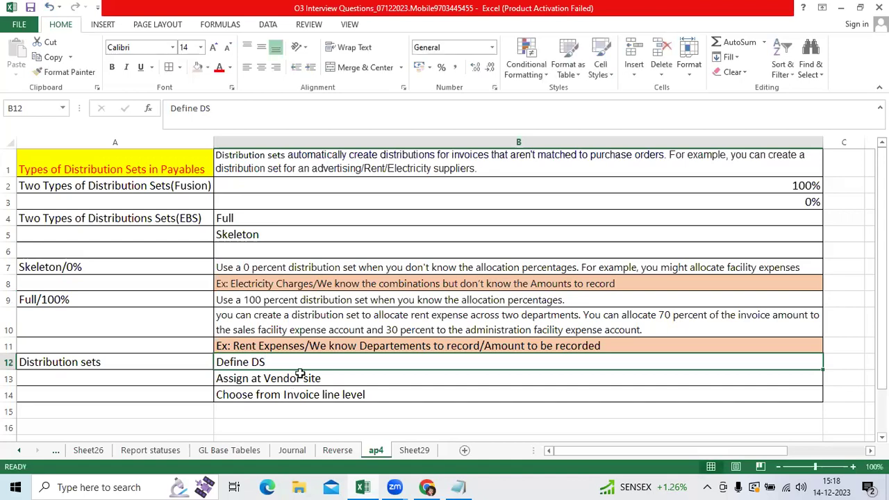
key("Down")
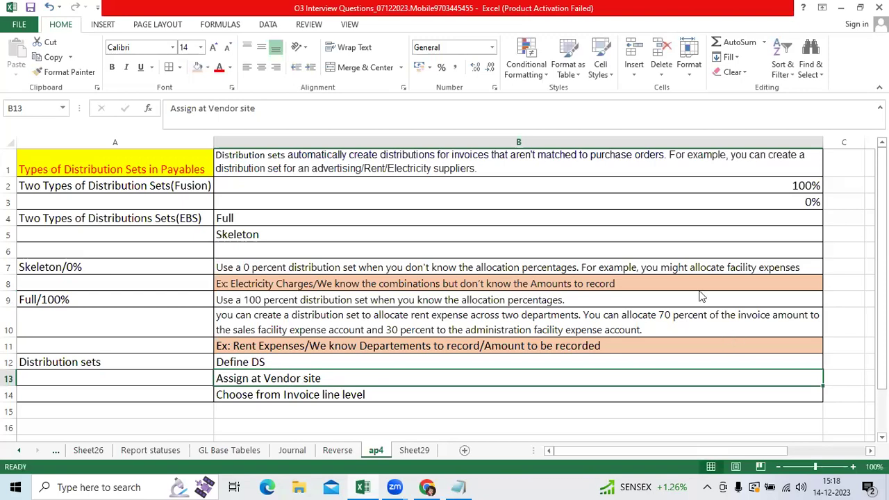
key("alt+Tab")
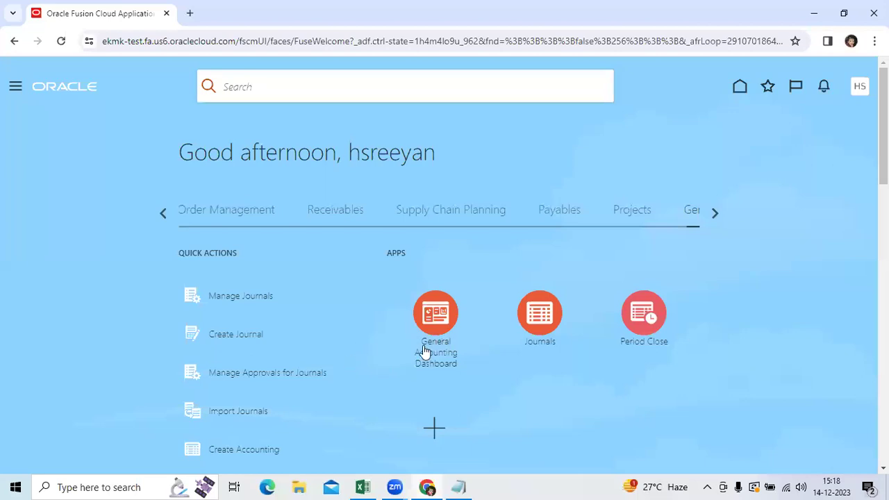
Step: In Setup and Maintenance, search tasks for %manage%dist% to list the distribution set tasks
left_click(425, 351)
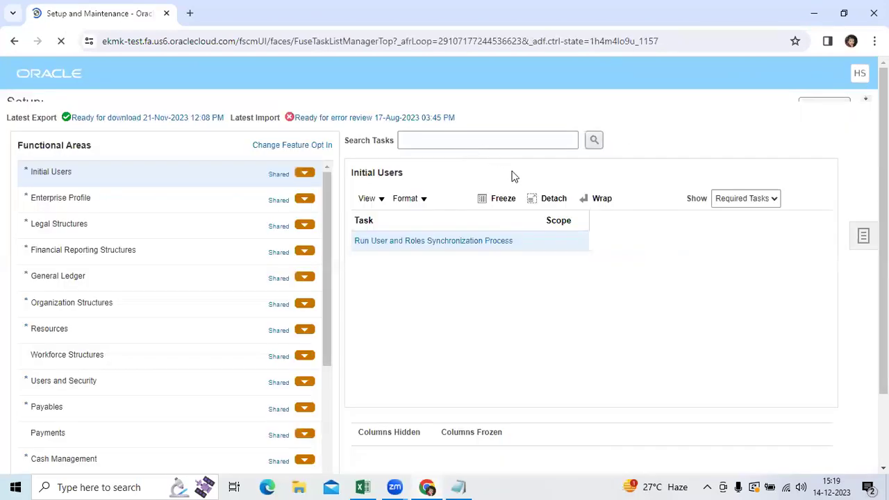
left_click(518, 159)
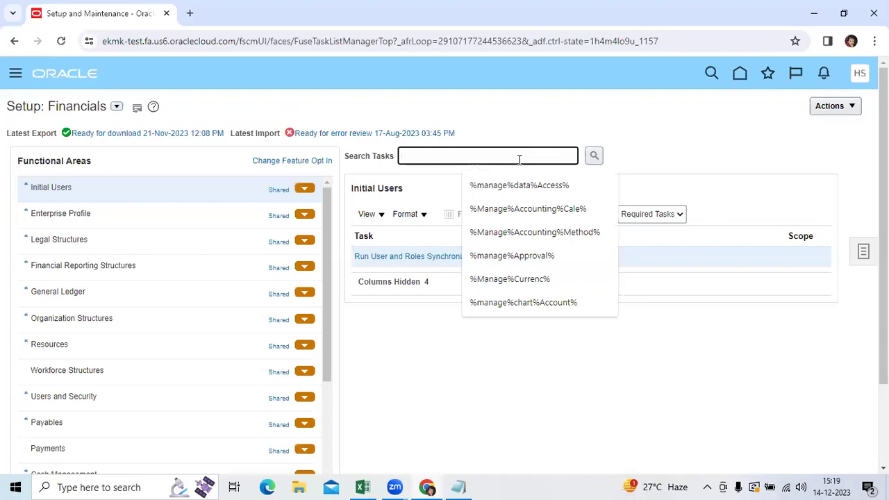
type("%manage%")
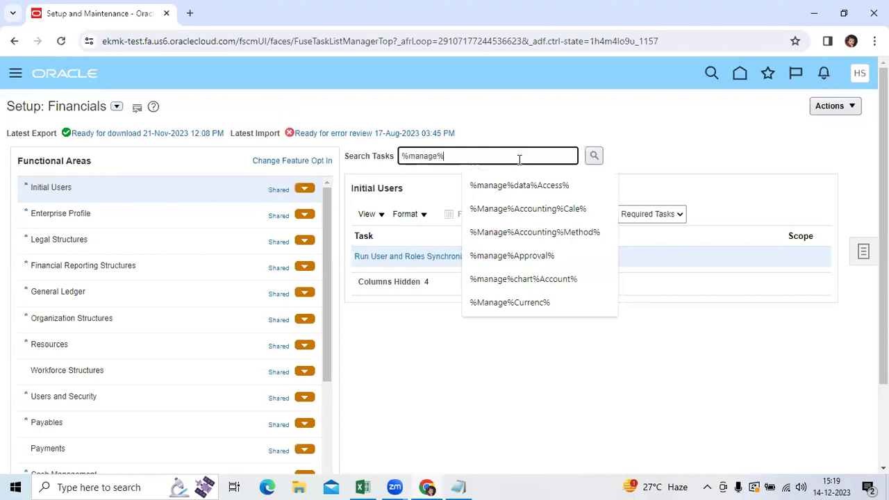
type("dis")
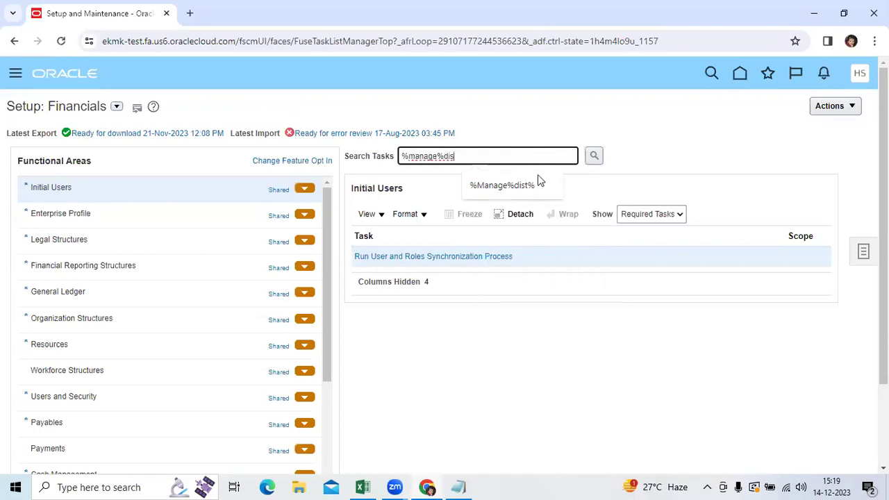
type("t%")
left_click(594, 155)
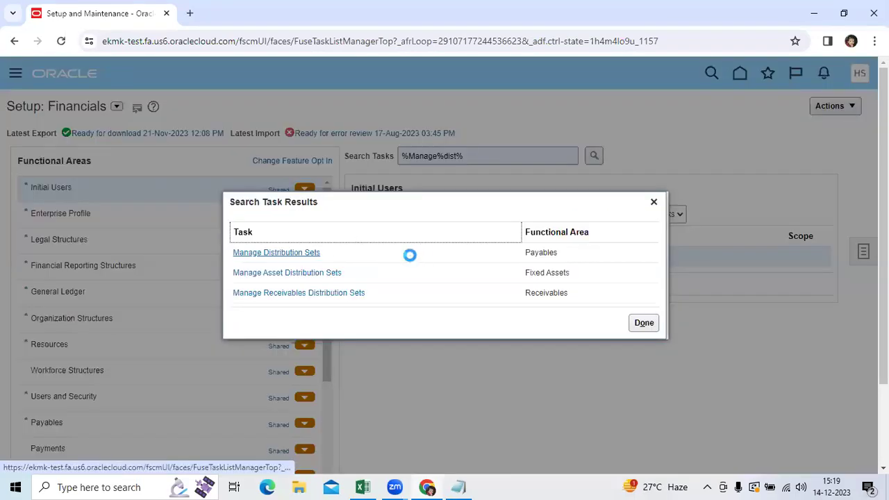
Step: Open Manage Distribution Sets and create a new set, keeping Distribution Percentage at 100
key("Return")
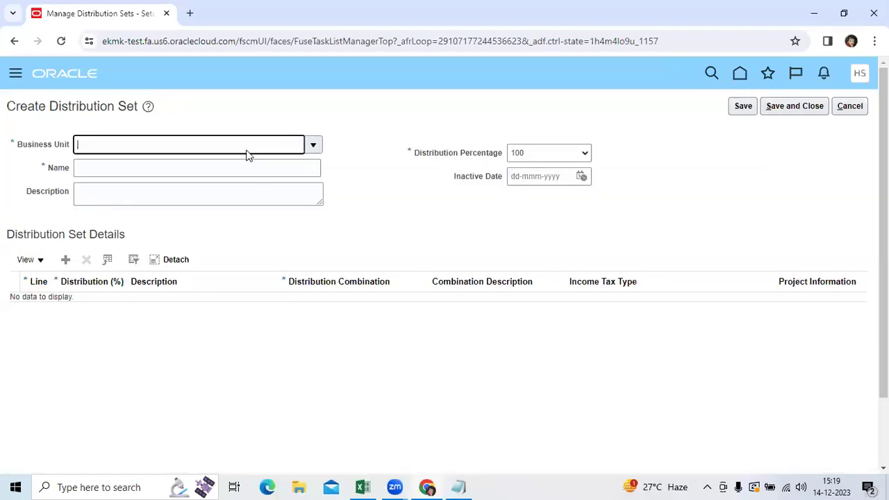
key("Tab")
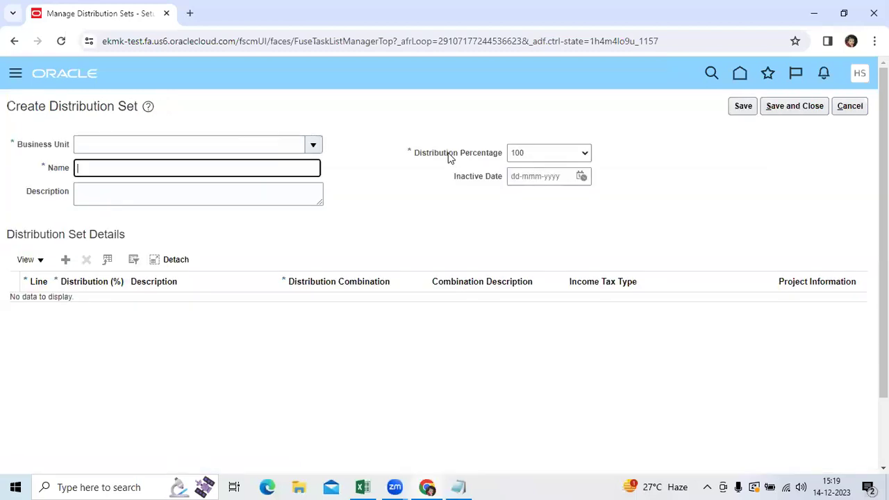
left_click(449, 157)
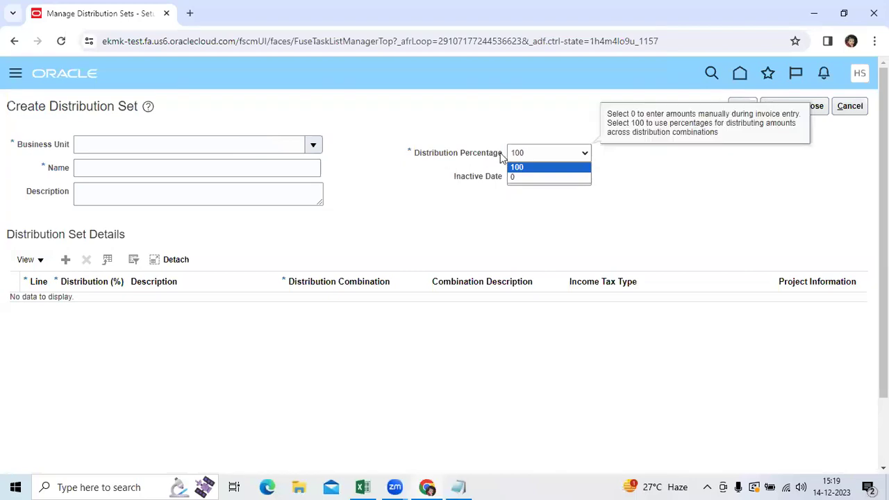
left_click(459, 161)
left_click_drag(463, 167, 438, 167)
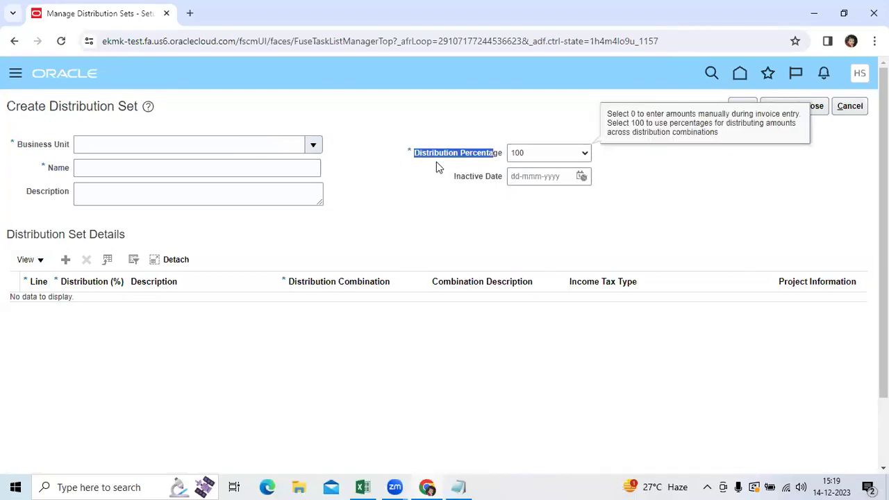
Step: Cancel the new distribution set and close Manage Distribution Sets back to Setup: Financials
left_click(854, 109)
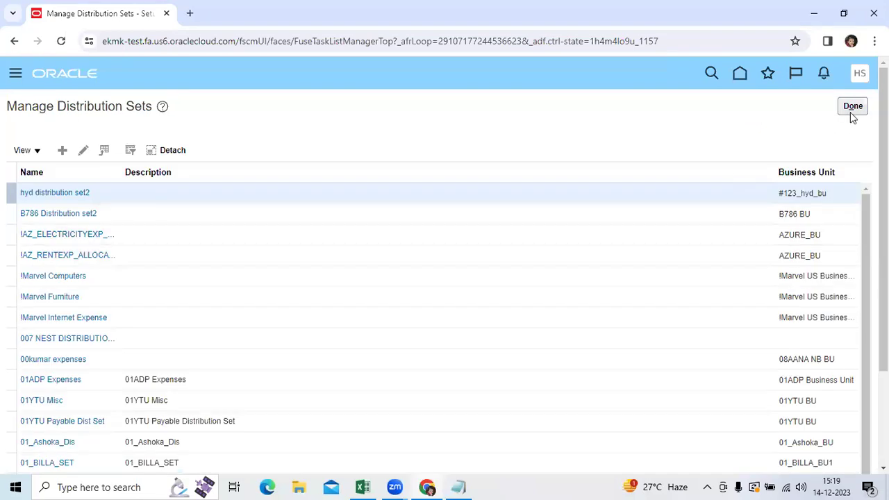
left_click(853, 110)
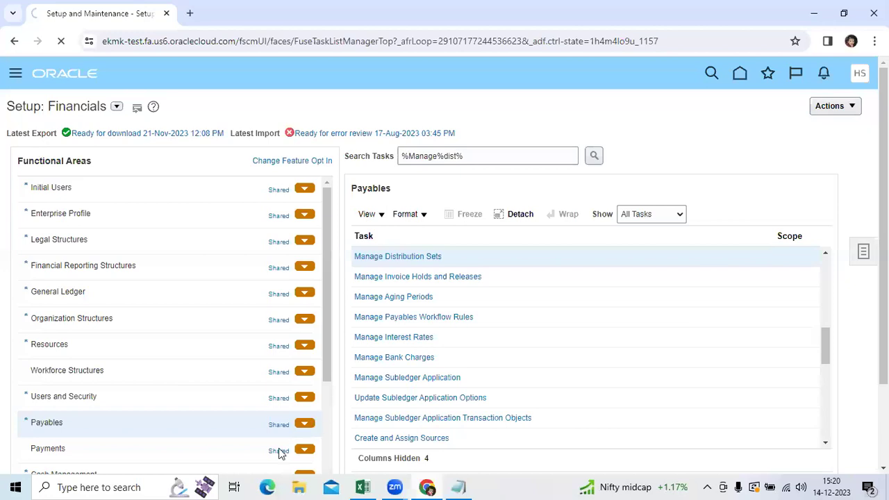
Step: Finish the B16 note with 'or multiple vendors' and add a B17 note on one or N invoices
key("alt+Tab")
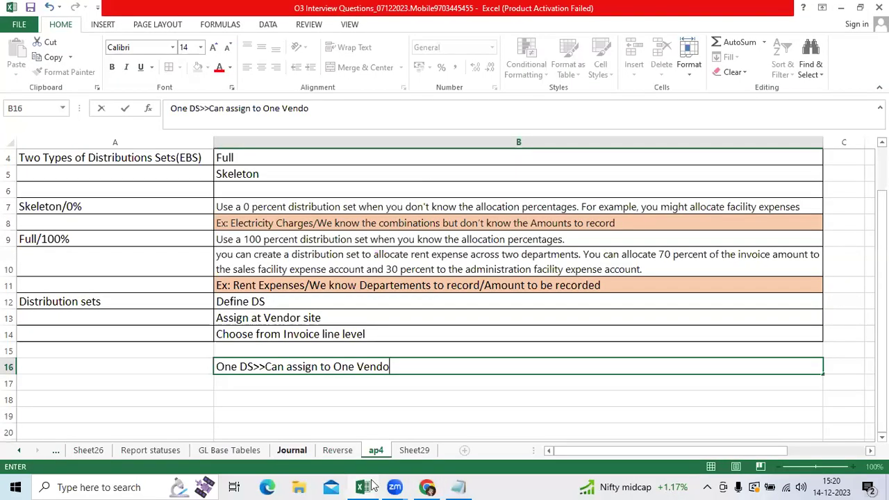
type("r or multiple vendors")
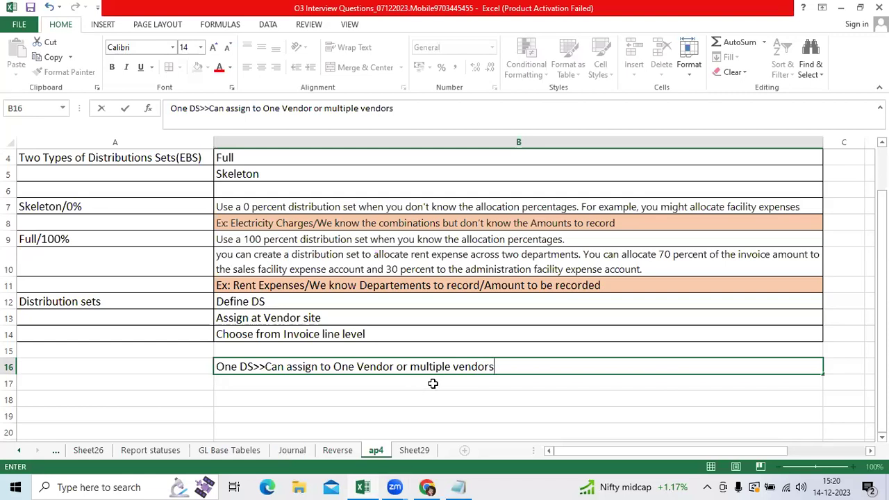
left_click(434, 383)
type("One ")
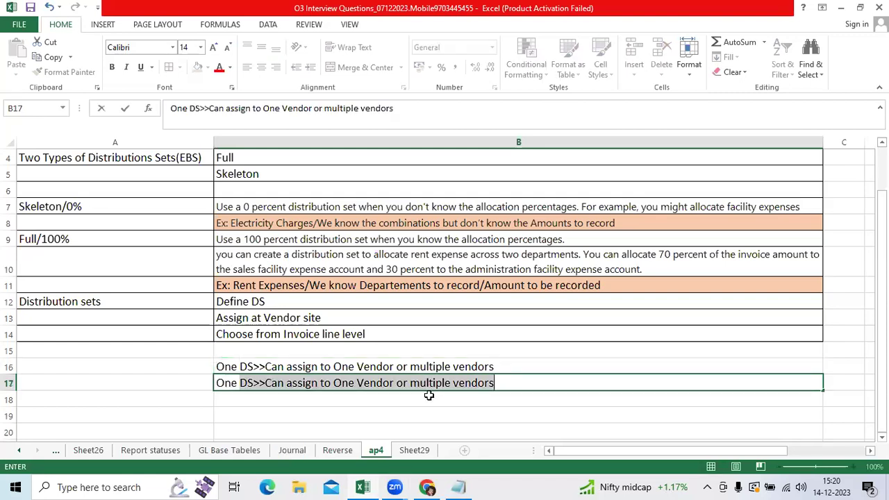
type("DS>>can use of")
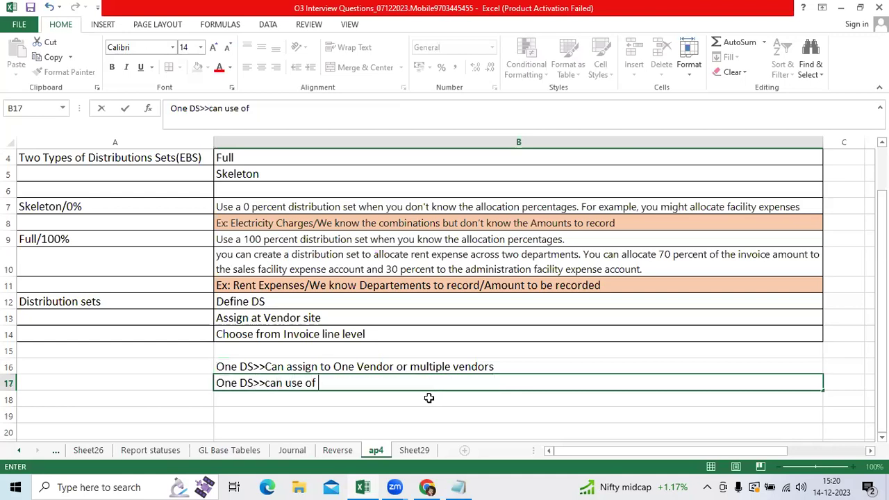
key("BackSpace")
key("BackSpace")
type("for one ")
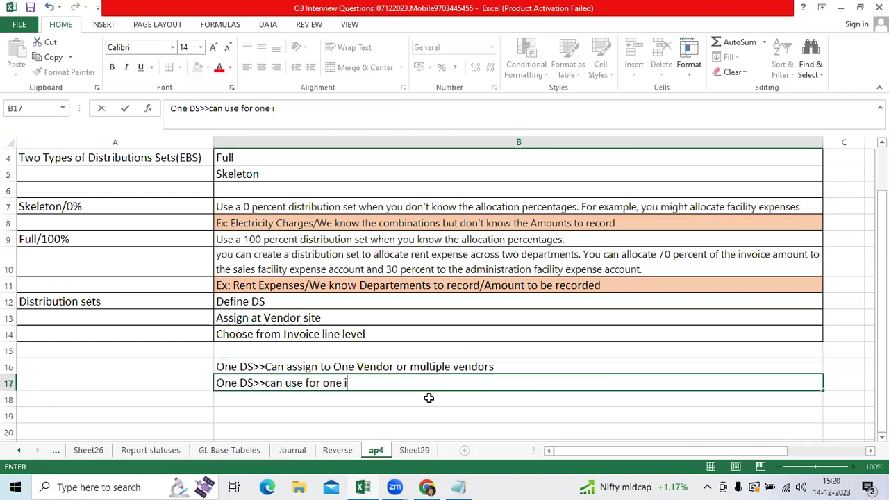
type("invoice")
type(" creation")
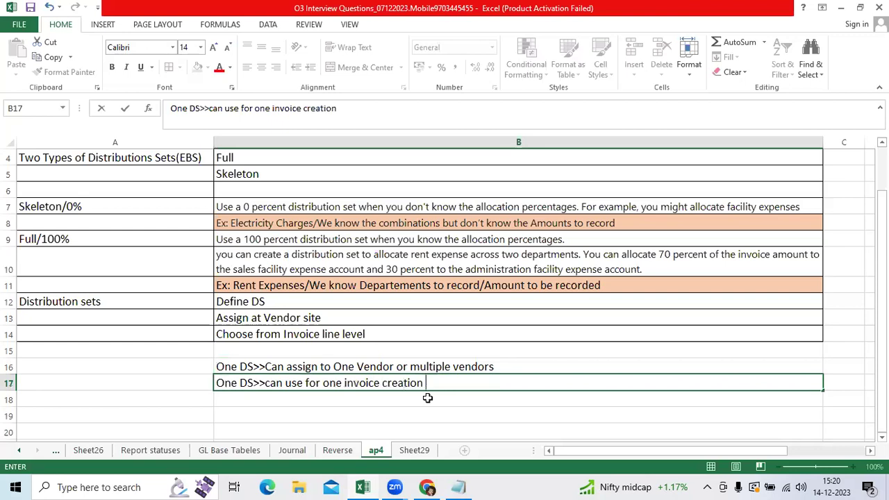
type(" or N of ")
type("Invoices creation")
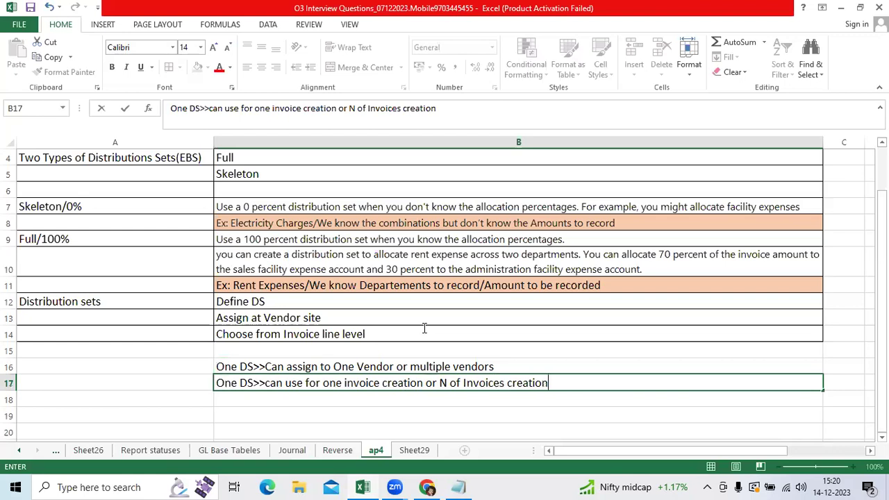
key("alt+Tab")
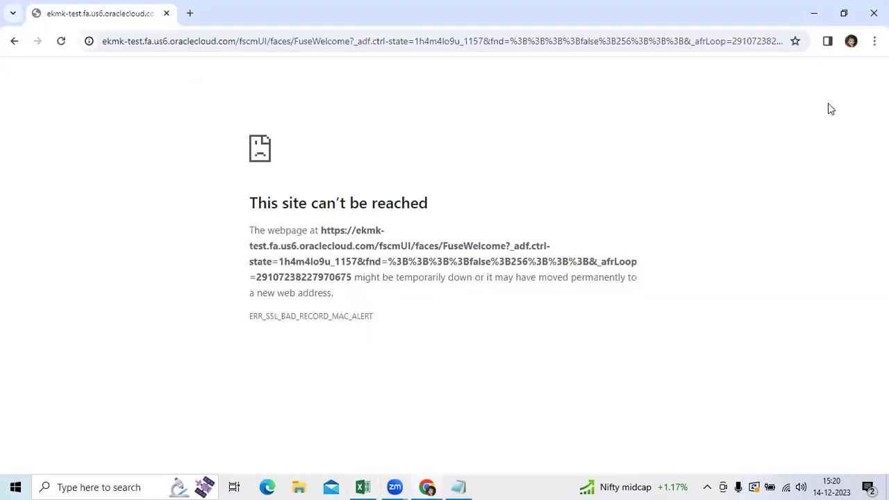
Step: Reload the failed Oracle page and start a new invoice from the Invoices workbench
key("F5")
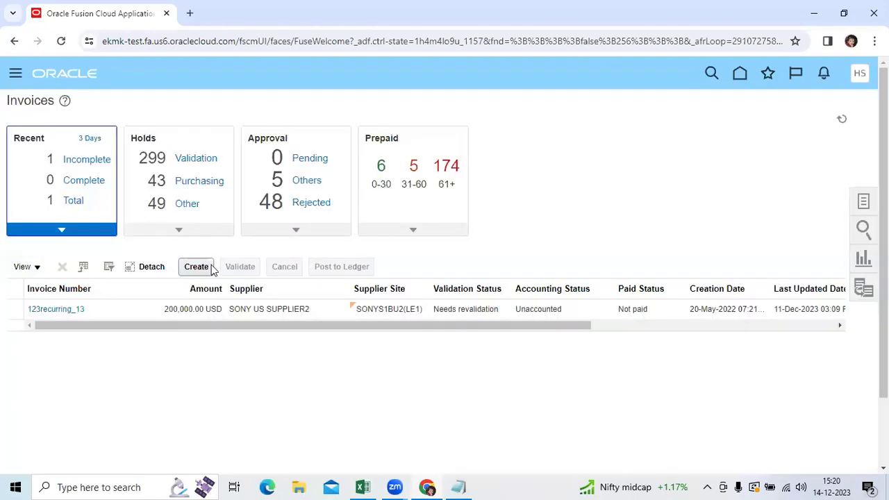
left_click(202, 267)
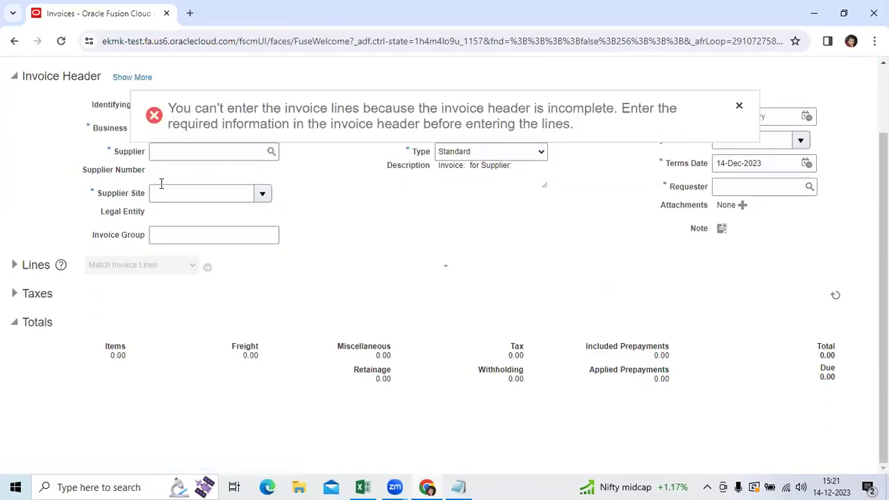
Step: Search suppliers for '08a' and set the invoice supplier to 08AANA SUP
left_click(166, 148)
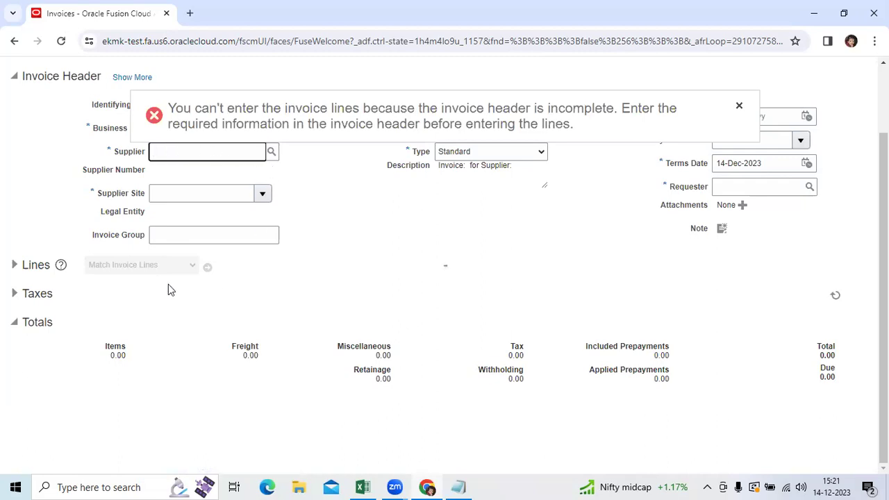
scroll(176, 302, "up", 1)
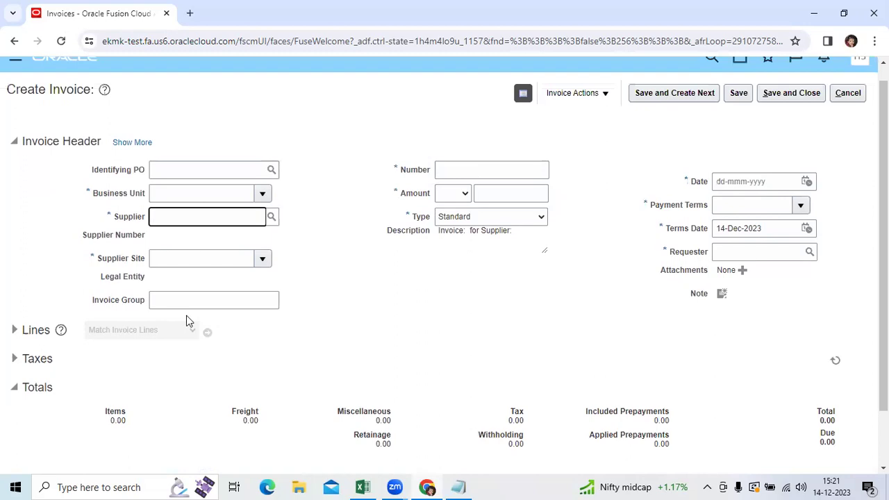
type("08a")
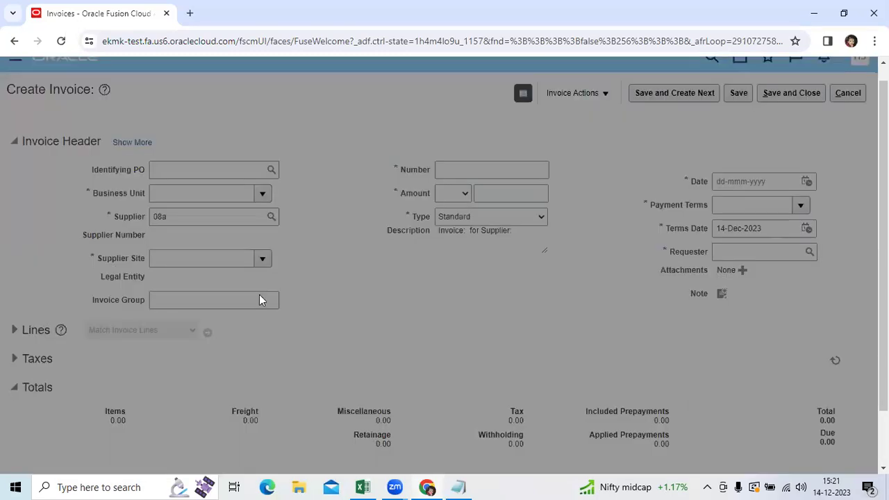
left_click(215, 366)
left_click(222, 349)
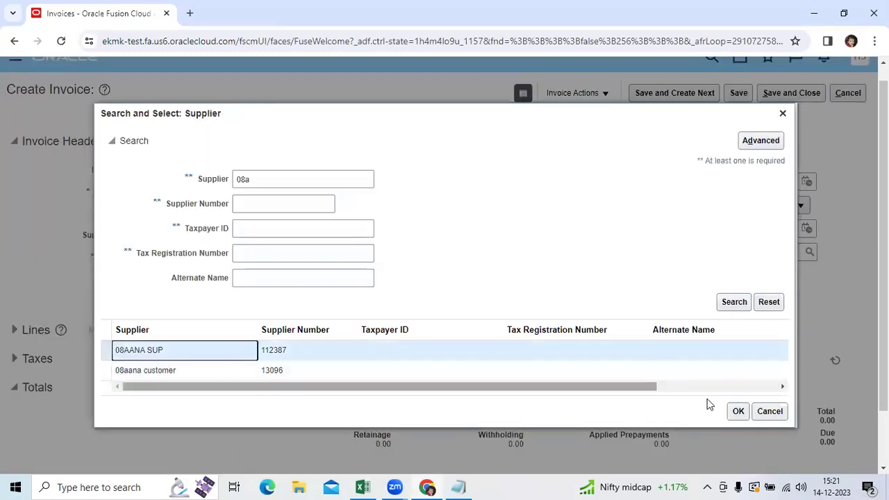
left_click(736, 411)
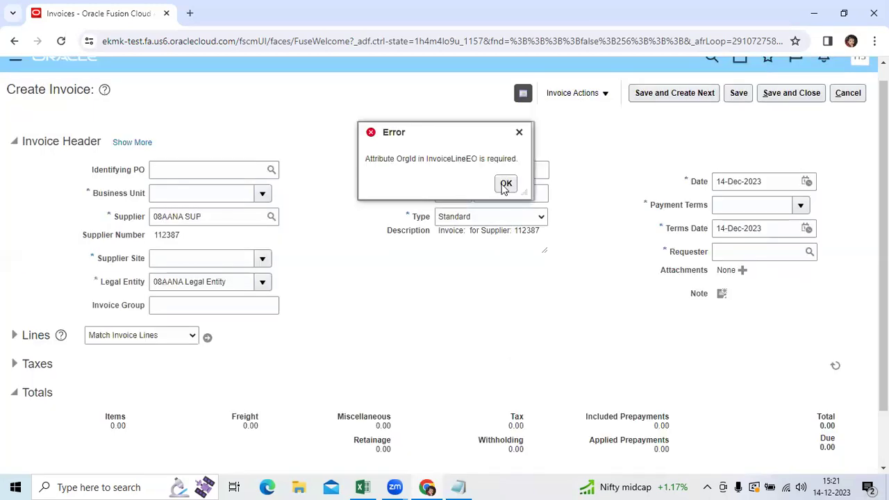
Step: Enter invoice number Test001 and an amount of 1,000 USD
left_click(506, 184)
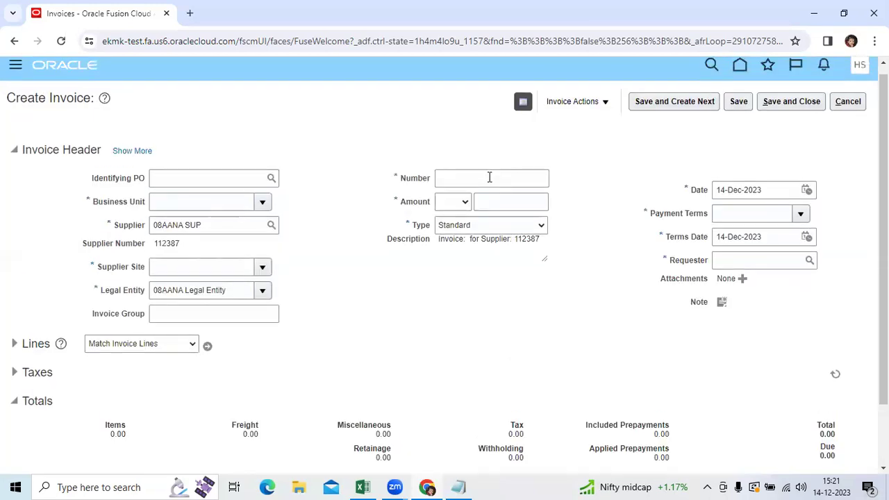
type("Te")
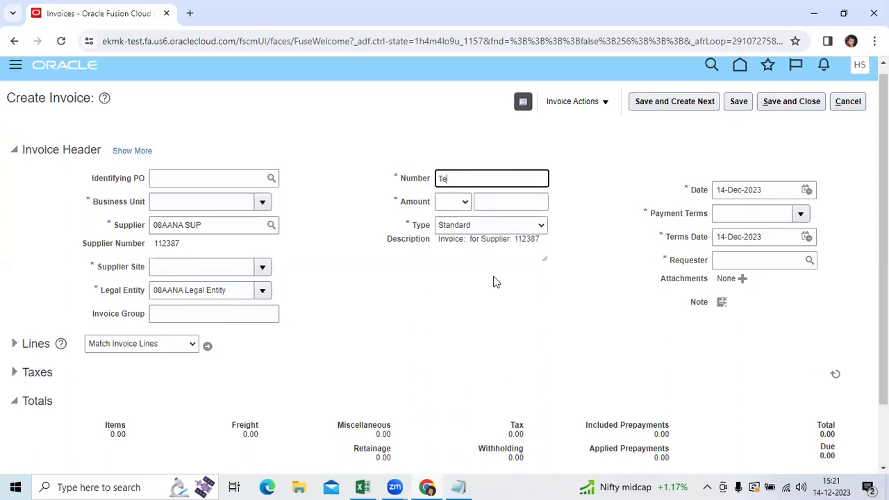
type("st001")
key("Tab")
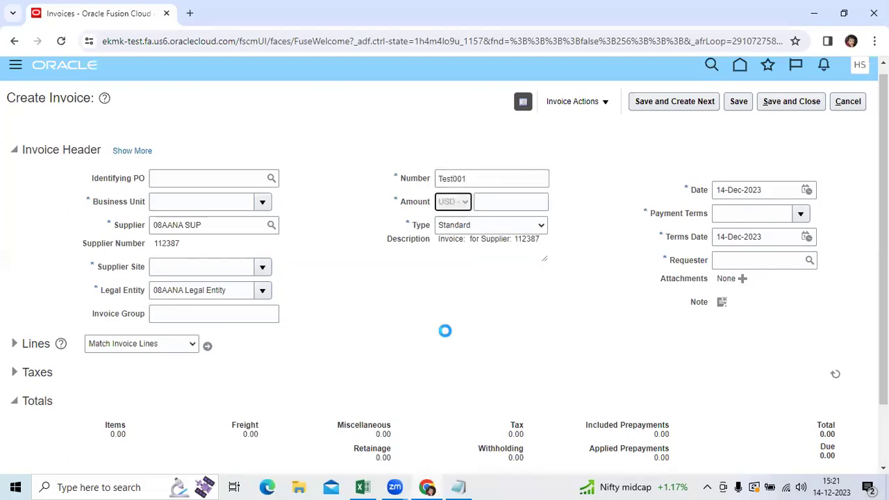
key("Tab")
type("1,000")
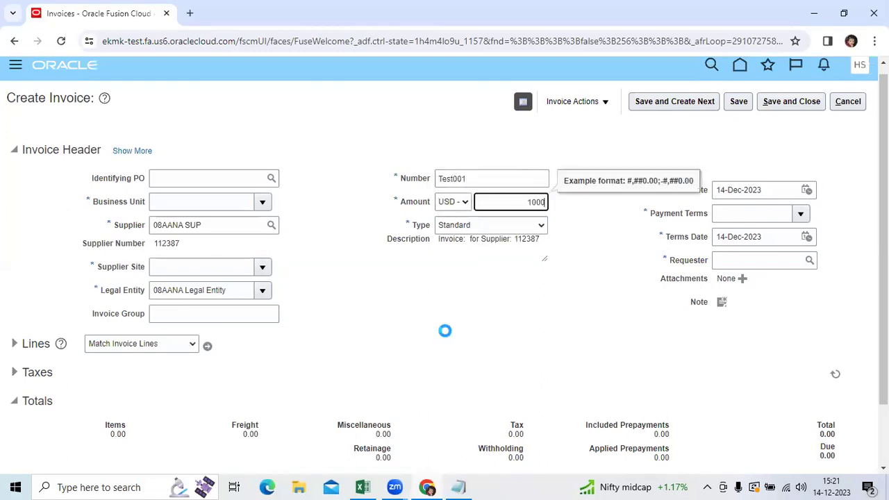
key("Tab")
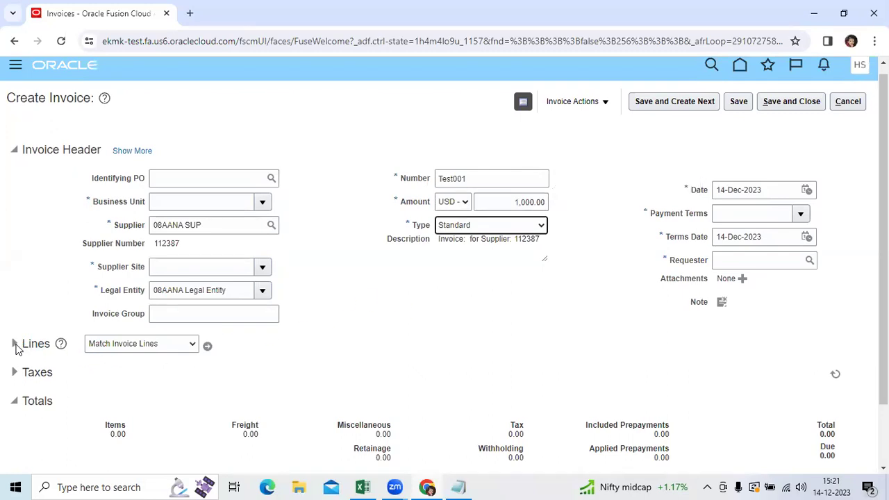
Step: Expand the invoice lines and choose Advertisement Expenses as line 1's distribution set
left_click(14, 343)
scroll(341, 310, "down", 1)
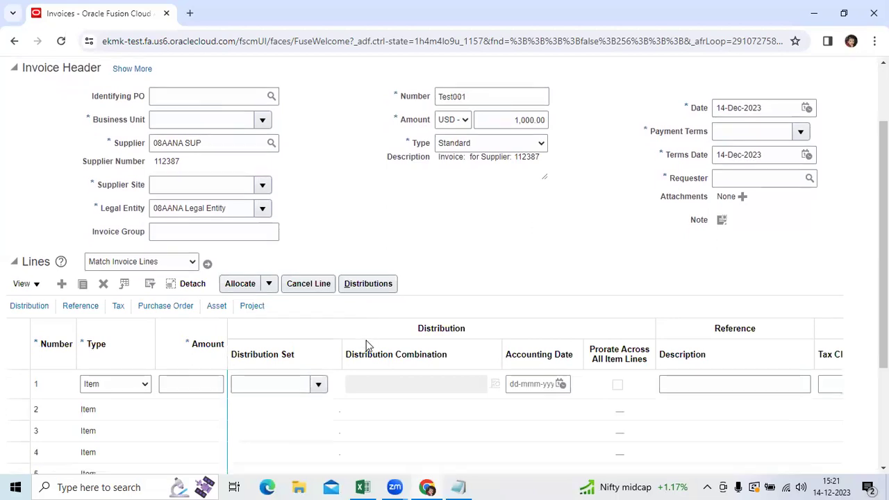
scroll(279, 318, "down", 1)
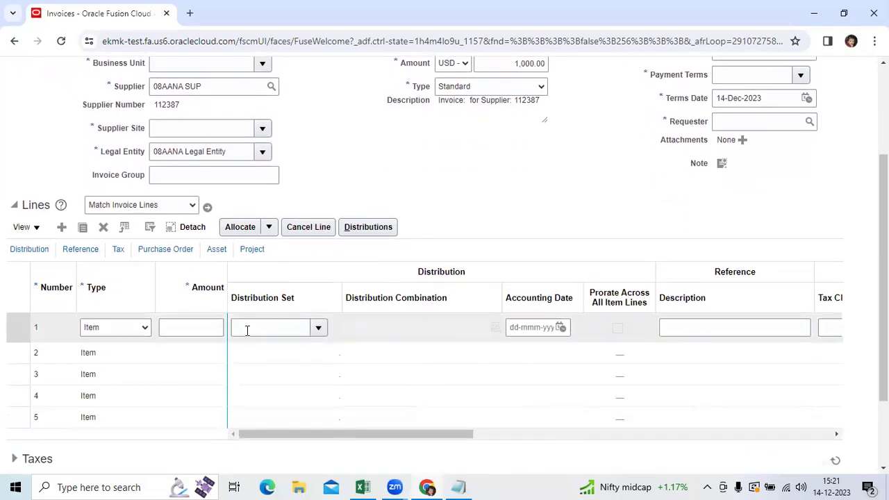
scroll(217, 260, "up", 1)
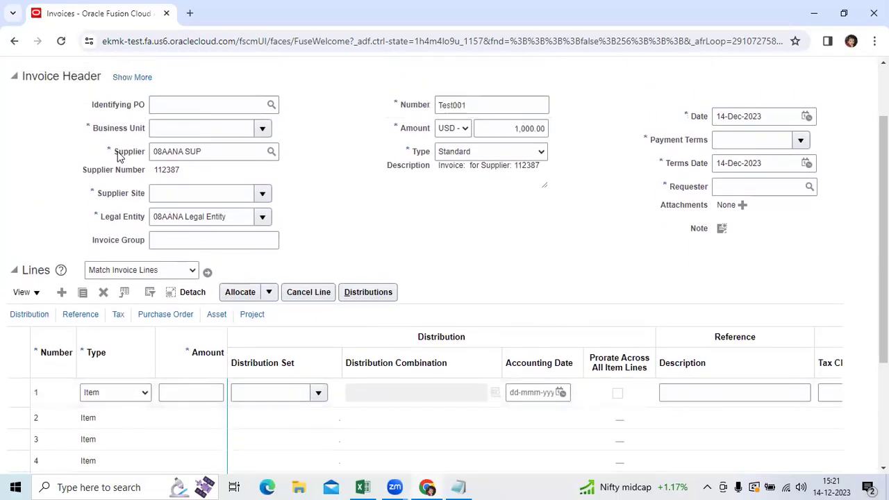
scroll(228, 301, "down", 2)
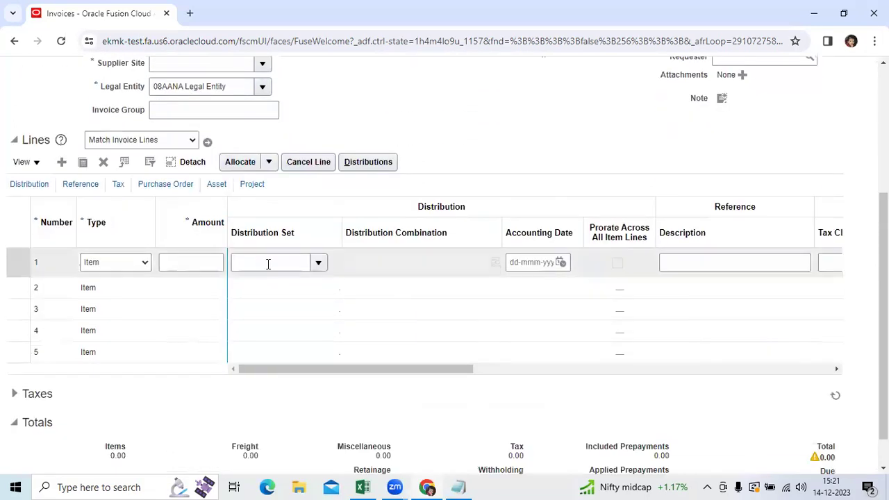
left_click(310, 262)
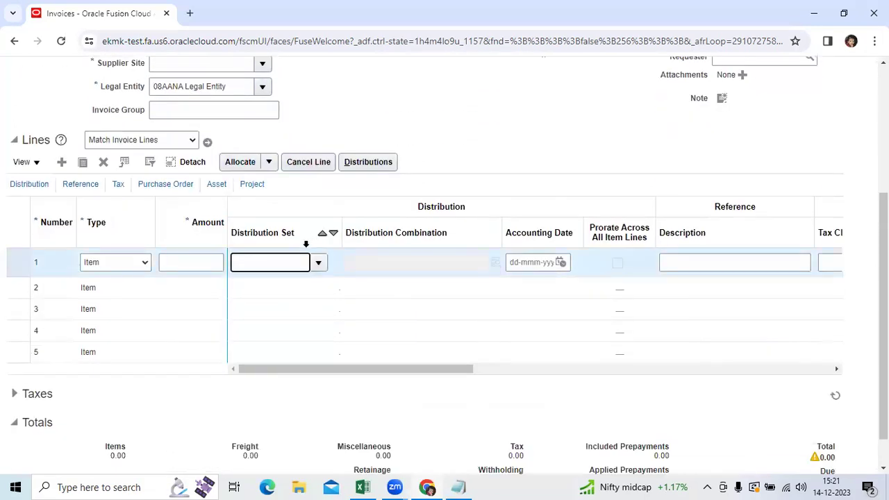
left_click(318, 262)
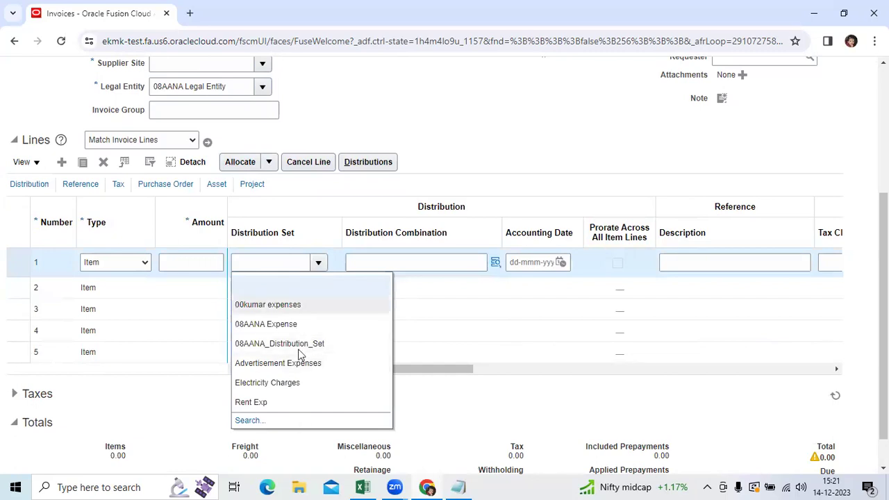
key("Escape")
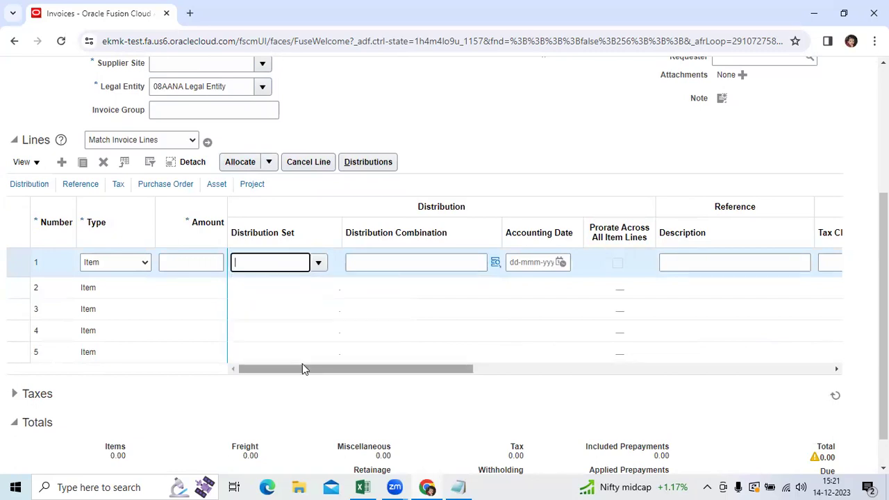
scroll(299, 343, "up", 1)
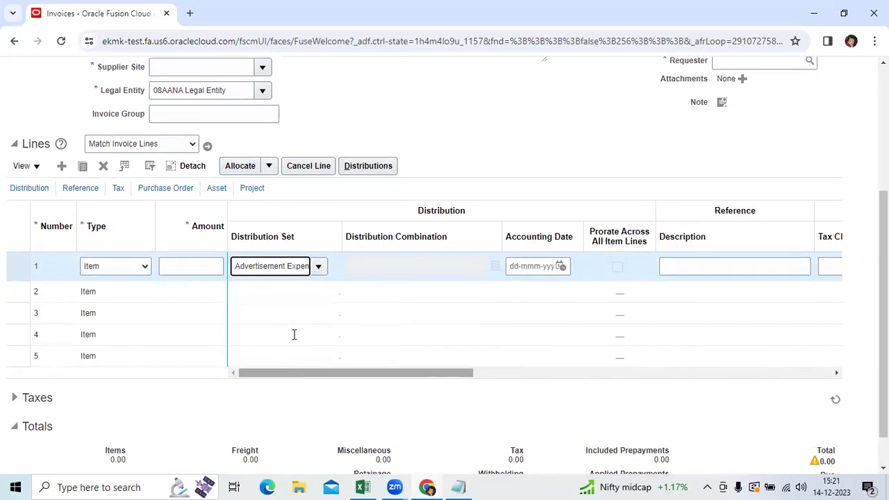
scroll(355, 313, "up", 3)
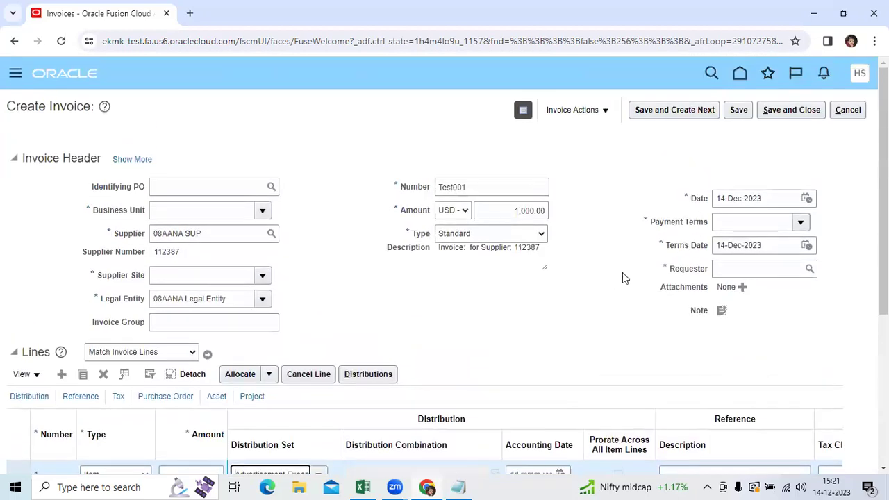